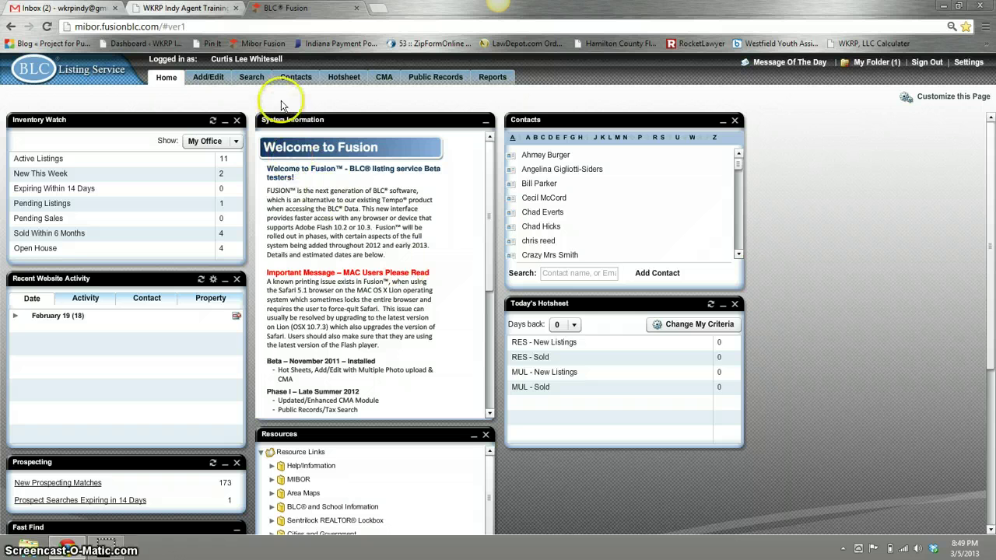
Step: Drop down the Contacts menu from the top navigation
{"action": "left_click", "coordinate": [289, 78]}
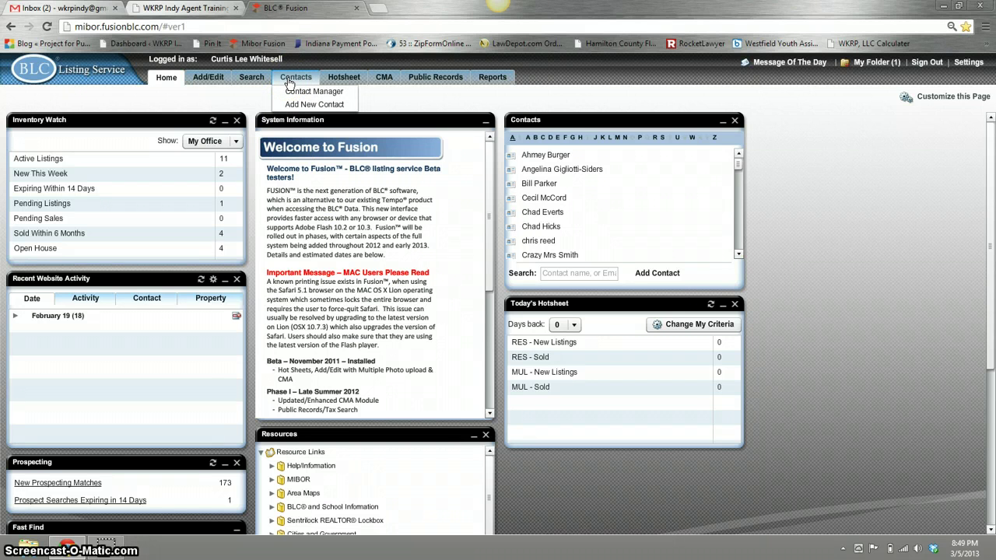
Step: Open the Contact Manager, filter it to last names starting with B, and select the first contact
{"action": "left_click", "coordinate": [295, 106]}
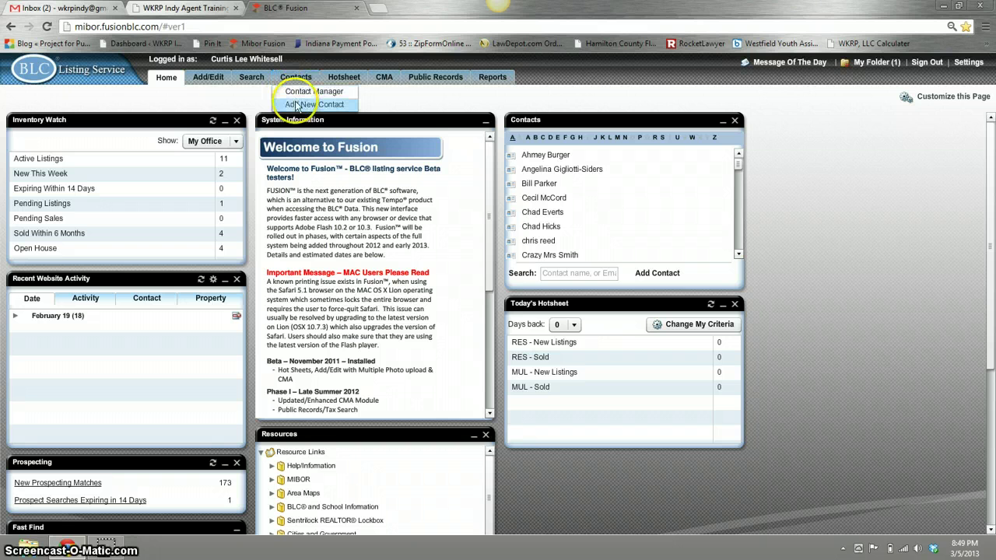
{"action": "left_click", "coordinate": [296, 93]}
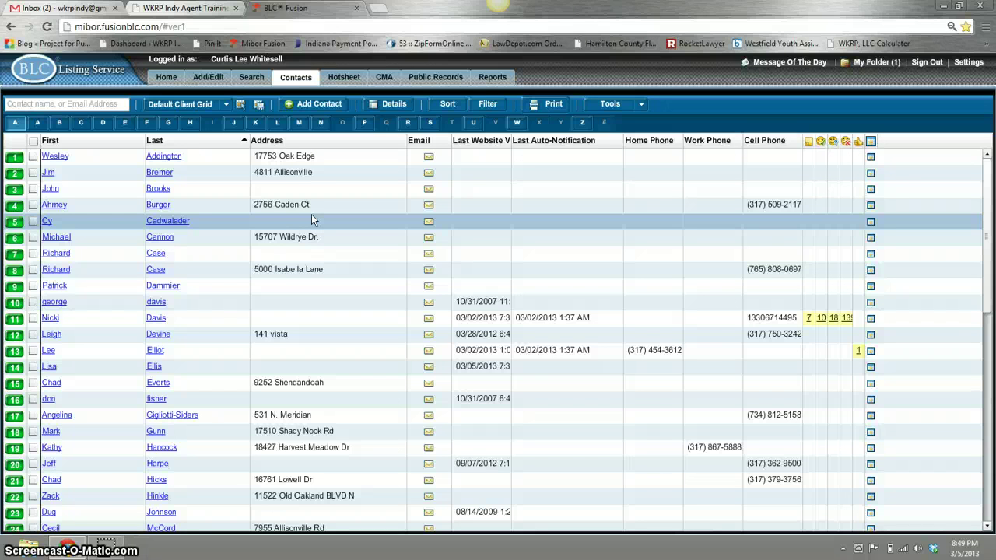
{"action": "left_click", "coordinate": [188, 131]}
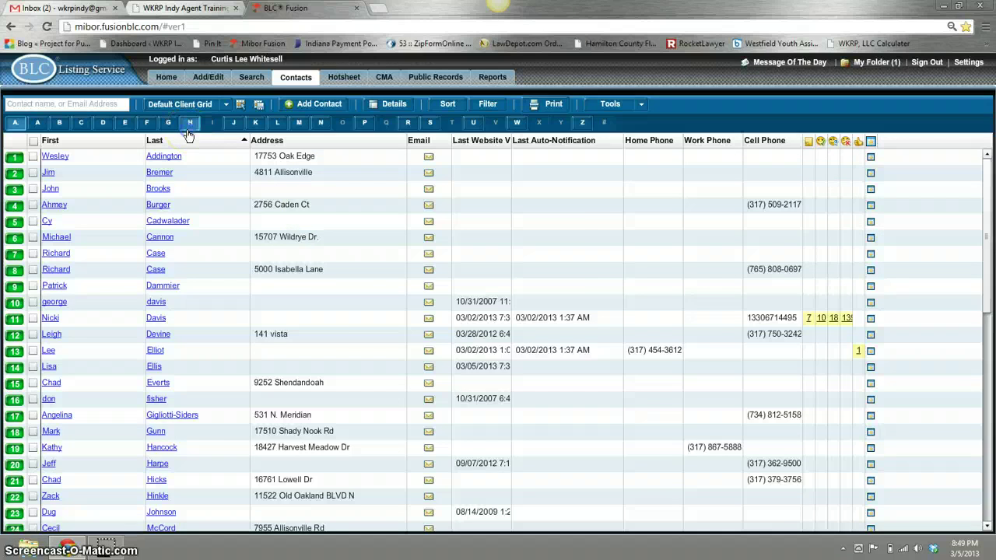
{"action": "left_click", "coordinate": [59, 123]}
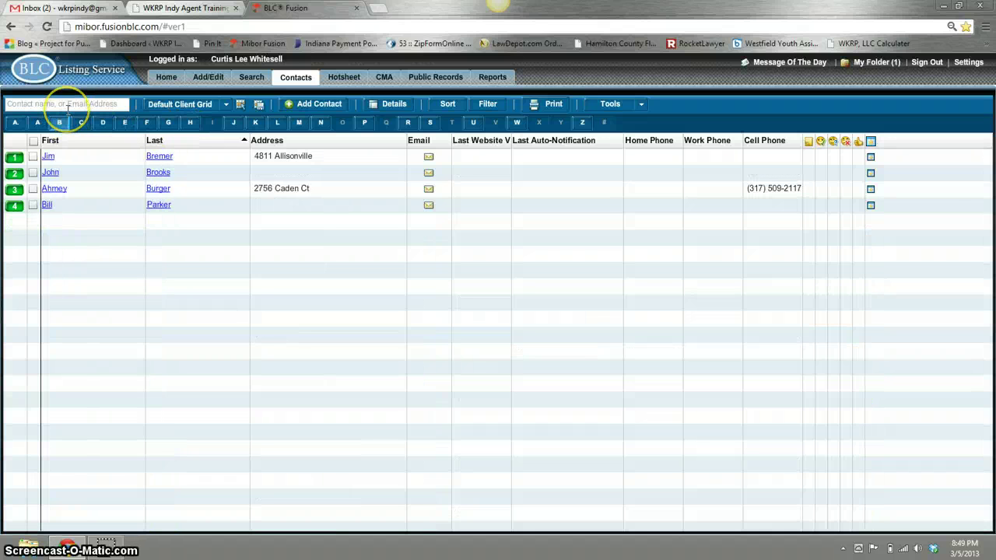
{"action": "left_click", "coordinate": [383, 164]}
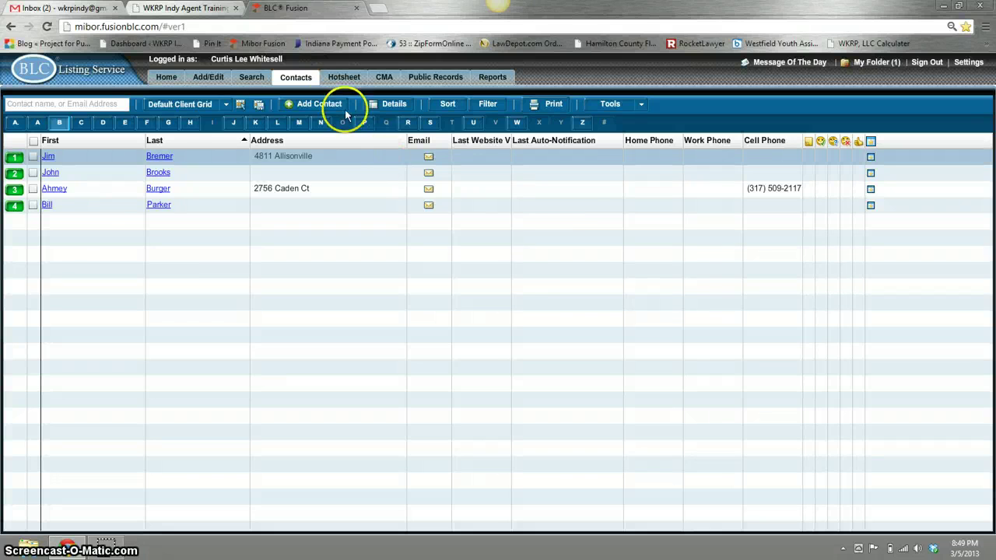
{"action": "mouse_move", "coordinate": [311, 77]}
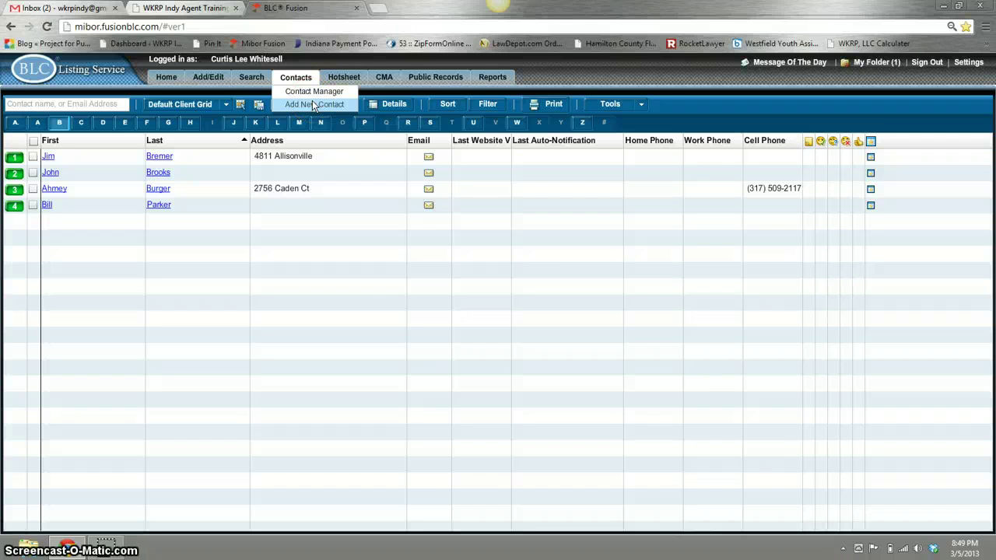
Step: Start a new contact and enter the contact's first and last name plus the partner's first name
{"action": "left_click", "coordinate": [179, 81]}
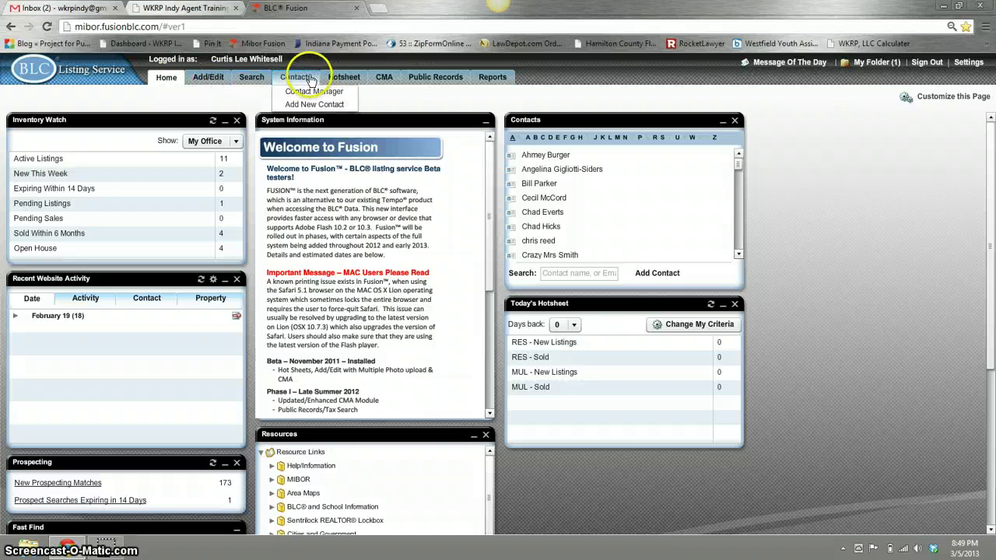
{"action": "left_click", "coordinate": [311, 106]}
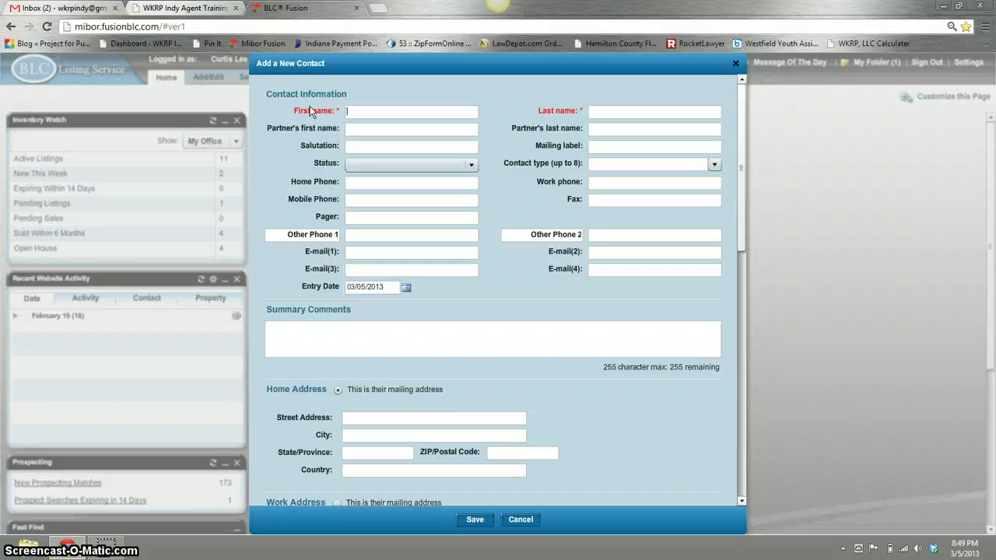
{"action": "left_click", "coordinate": [431, 137]}
{"action": "key", "text": "Tab"}
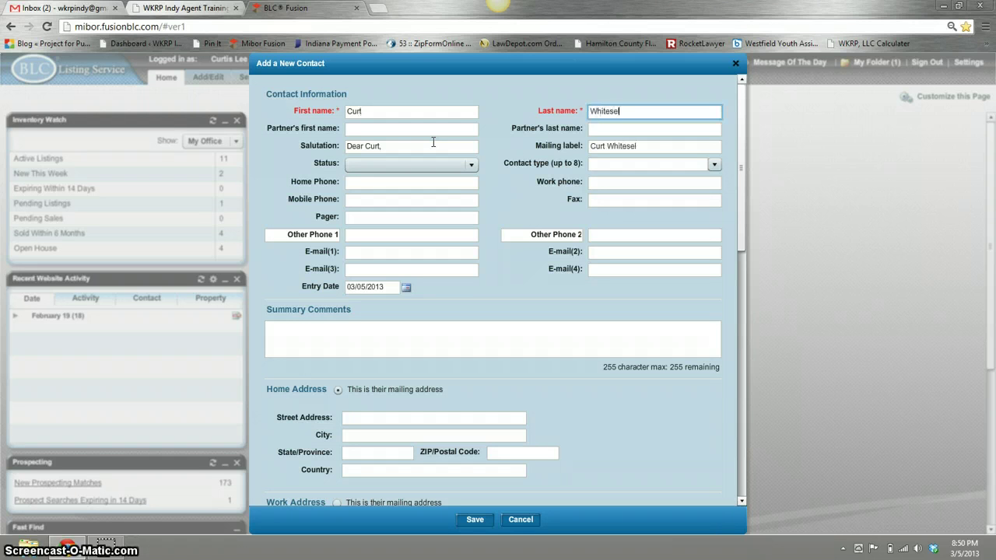
{"action": "key", "text": "Tab"}
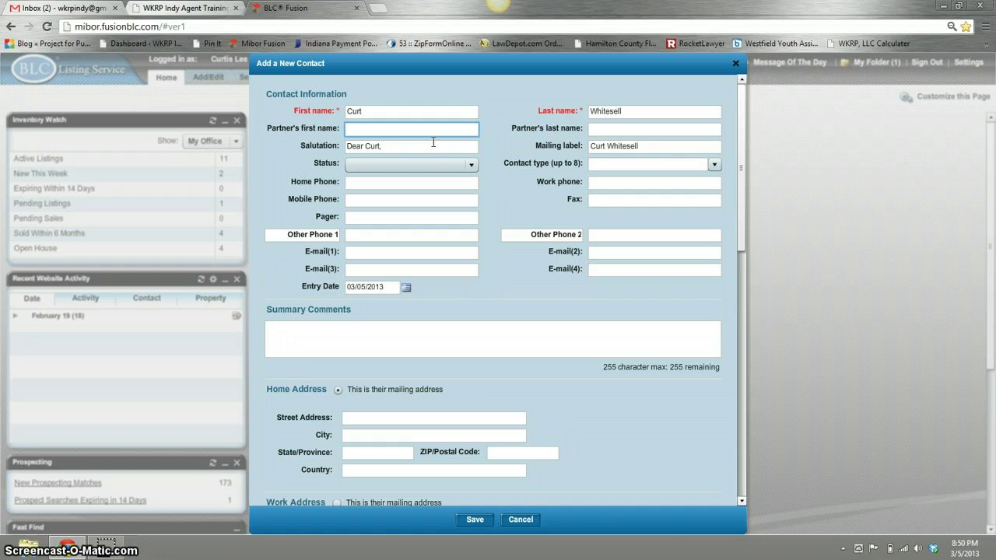
{"action": "type", "text": "Jen"}
{"action": "key", "text": "Tab"}
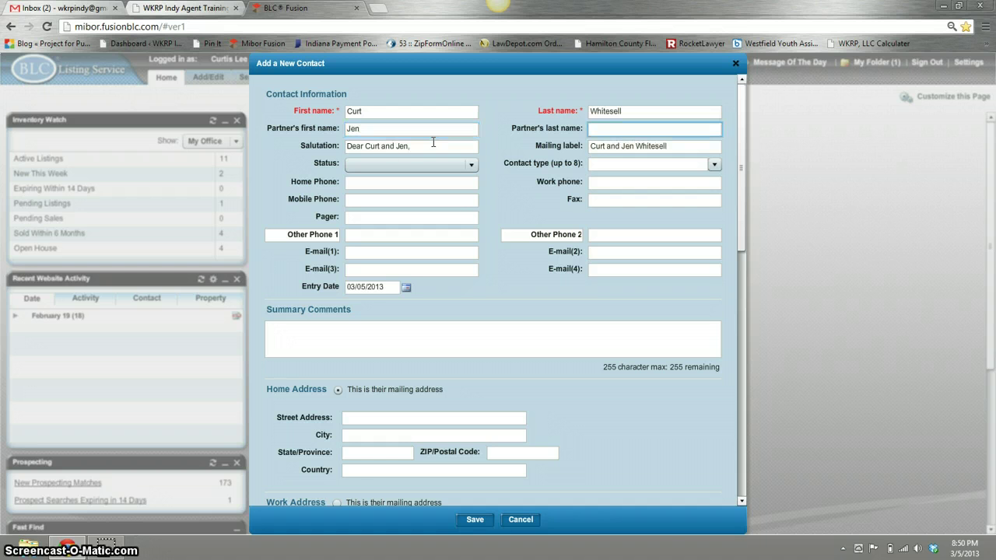
{"action": "key", "text": "Tab"}
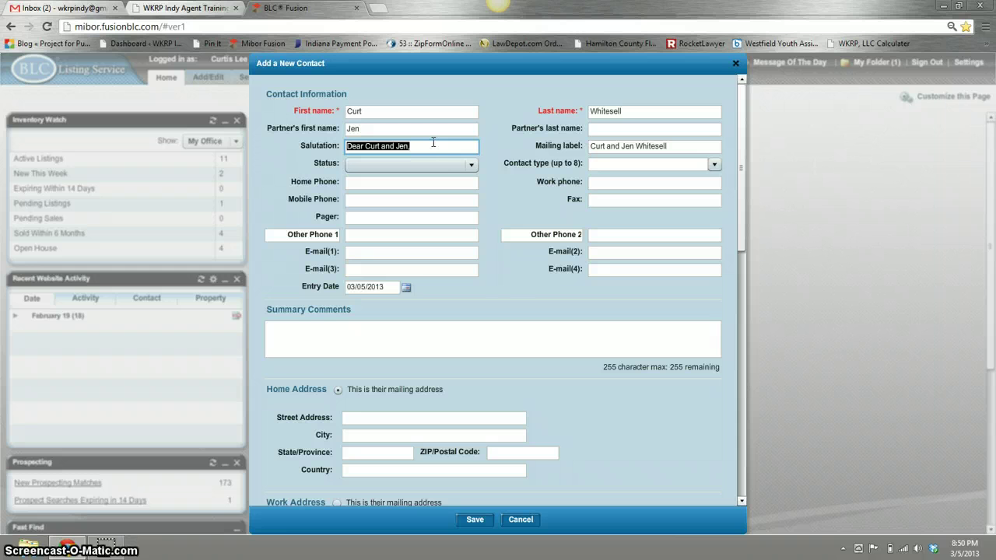
Step: Choose Casual from the new contact's Status dropdown list
{"action": "left_click", "coordinate": [472, 166]}
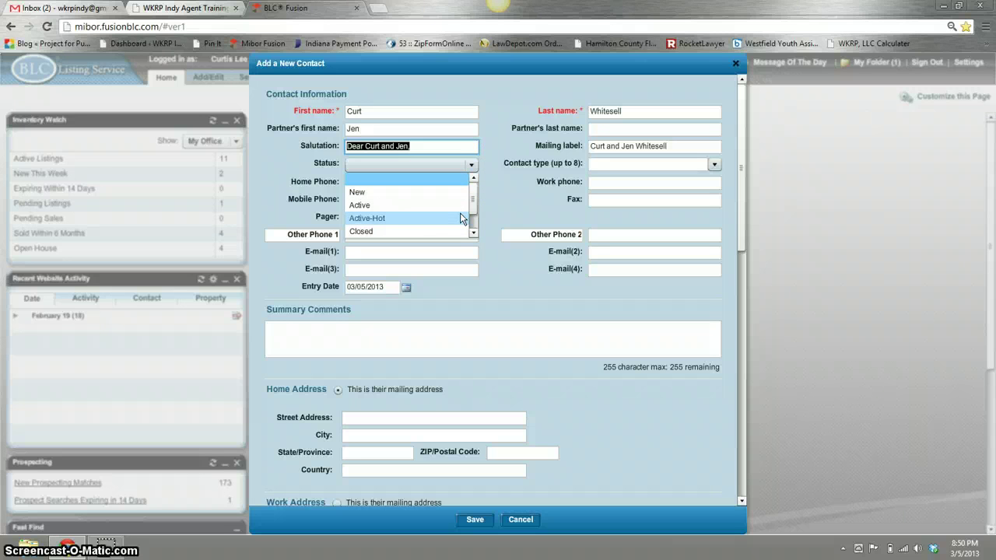
{"action": "scroll", "coordinate": [470, 219], "scroll_direction": "down", "scroll_amount": 1}
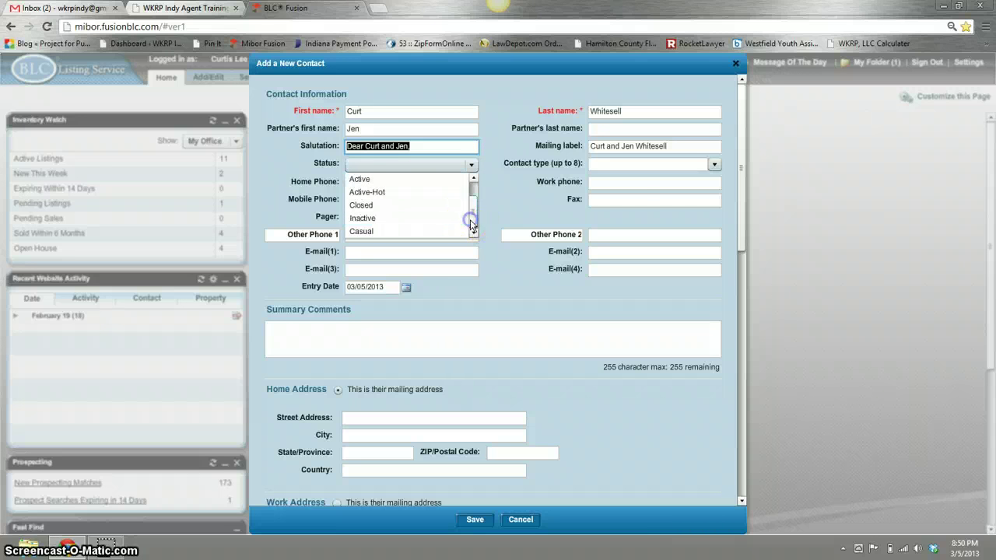
{"action": "left_click", "coordinate": [440, 231]}
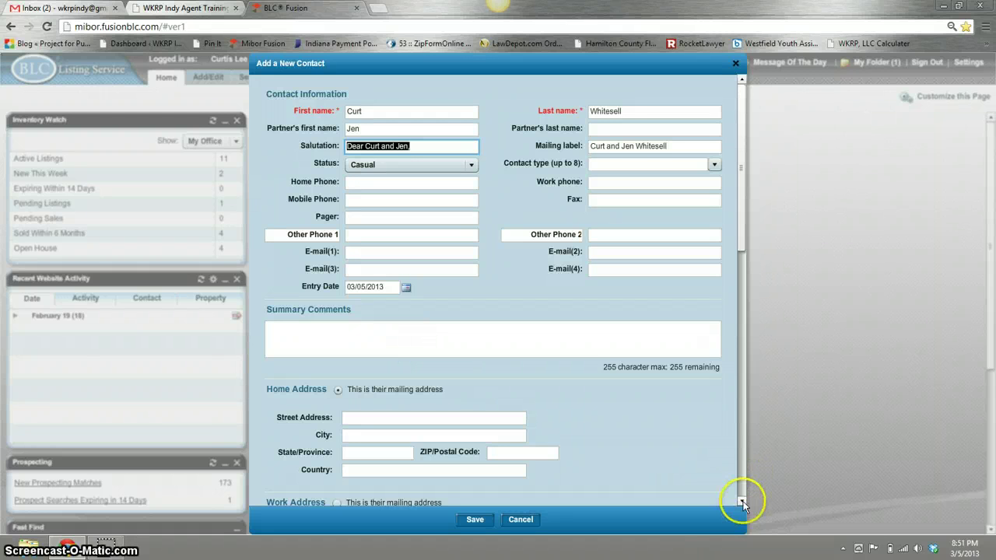
{"action": "left_click", "coordinate": [742, 504]}
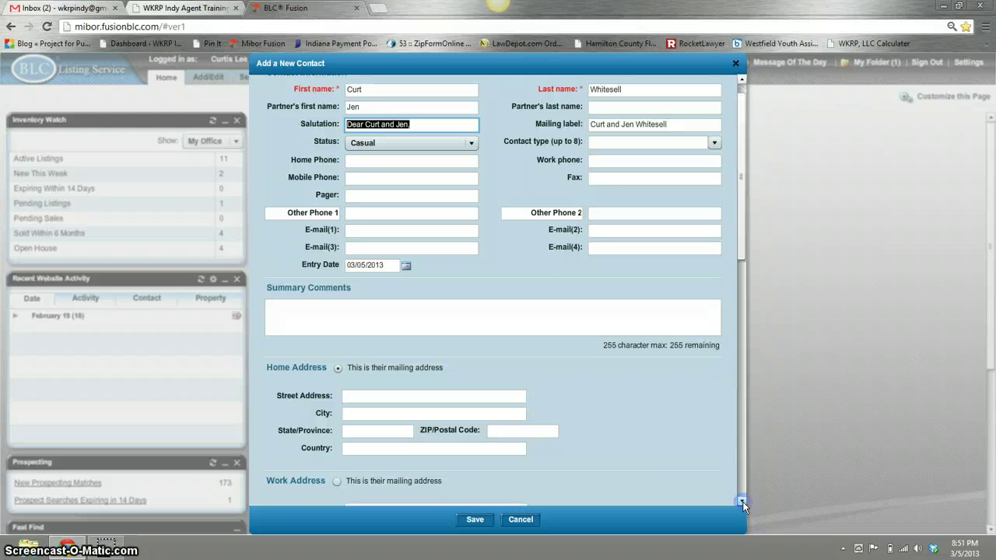
{"action": "left_click", "coordinate": [742, 505]}
{"action": "left_click", "coordinate": [742, 504]}
{"action": "left_click", "coordinate": [742, 505]}
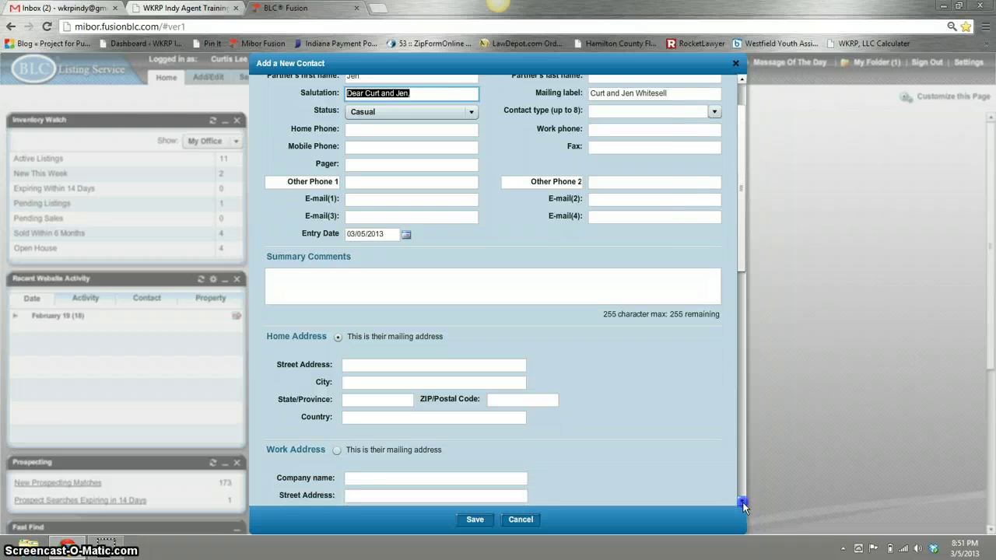
{"action": "left_click", "coordinate": [742, 504]}
{"action": "left_click", "coordinate": [743, 505]}
{"action": "left_click", "coordinate": [742, 504]}
{"action": "left_click", "coordinate": [742, 504]}
{"action": "left_click", "coordinate": [742, 504]}
{"action": "left_click", "coordinate": [742, 504]}
{"action": "left_click", "coordinate": [742, 505]}
{"action": "left_click", "coordinate": [743, 504]}
{"action": "left_click", "coordinate": [742, 504]}
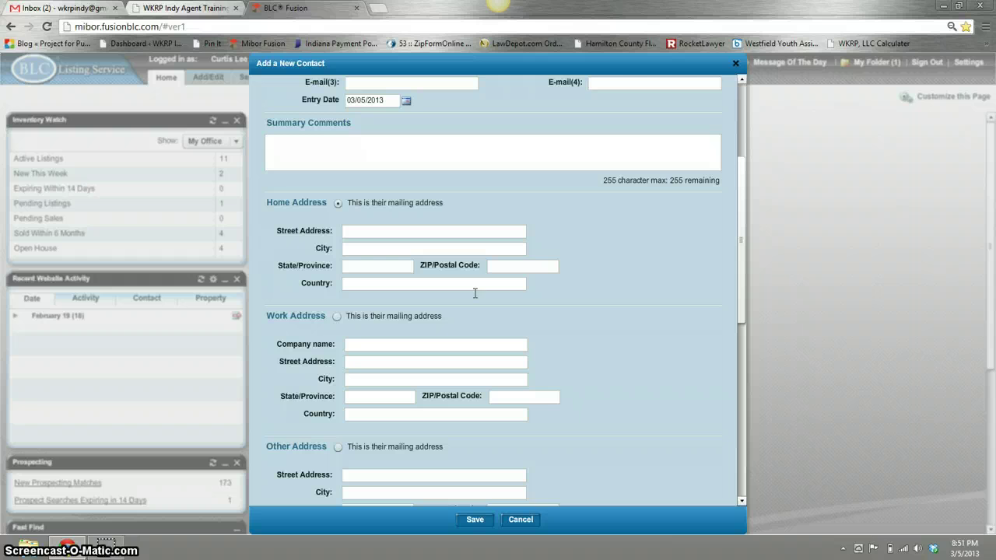
{"action": "left_click", "coordinate": [744, 452]}
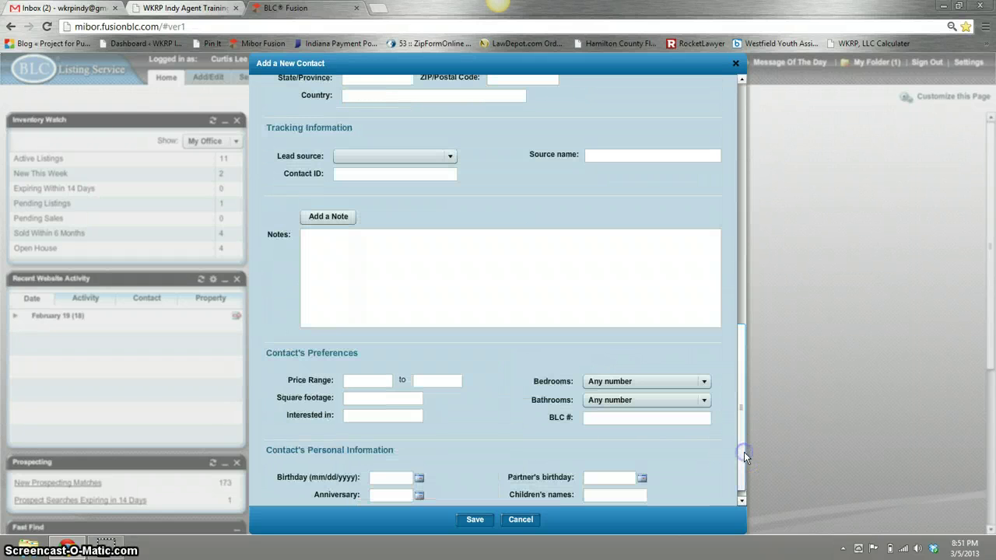
{"action": "left_click", "coordinate": [449, 158]}
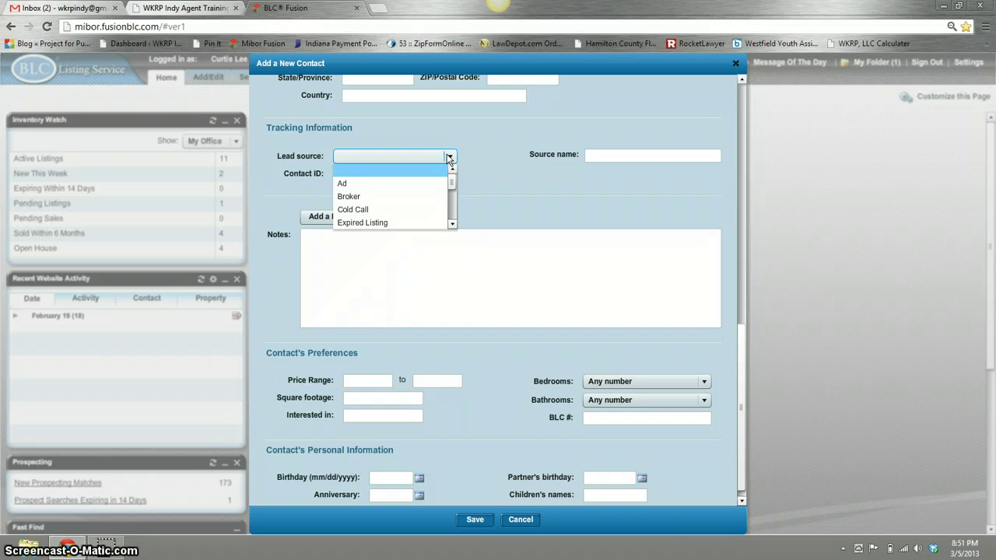
{"action": "left_click", "coordinate": [663, 154]}
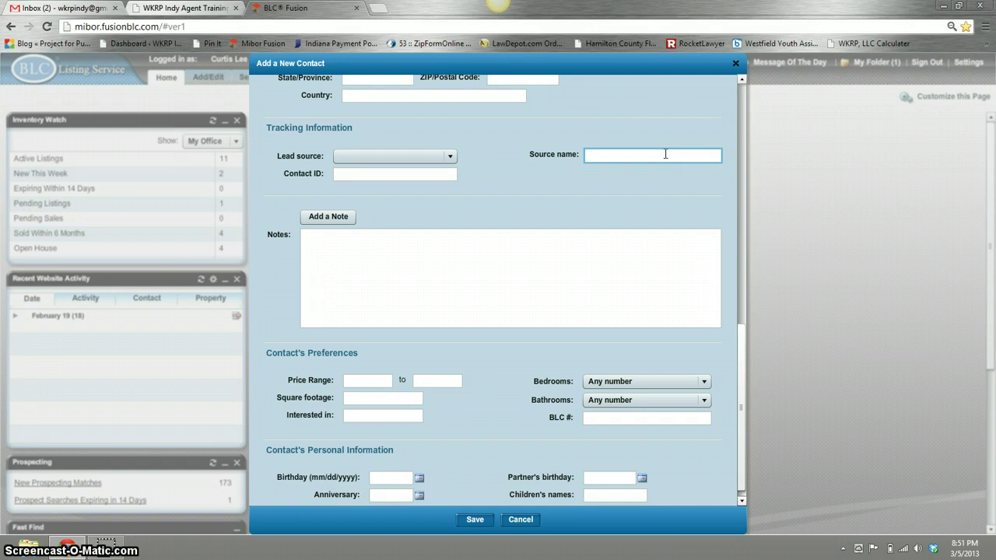
{"action": "left_click", "coordinate": [668, 155]}
{"action": "type", "text": "findin"}
{"action": "key", "text": "BackSpace"}
{"action": "key", "text": "BackSpace"}
{"action": "key", "text": "BackSpace"}
{"action": "key", "text": "BackSpace"}
{"action": "key", "text": "BackSpace"}
{"action": "key", "text": "BackSpace"}
{"action": "left_click", "coordinate": [503, 293]}
{"action": "left_click", "coordinate": [390, 376]}
{"action": "left_click", "coordinate": [742, 500]}
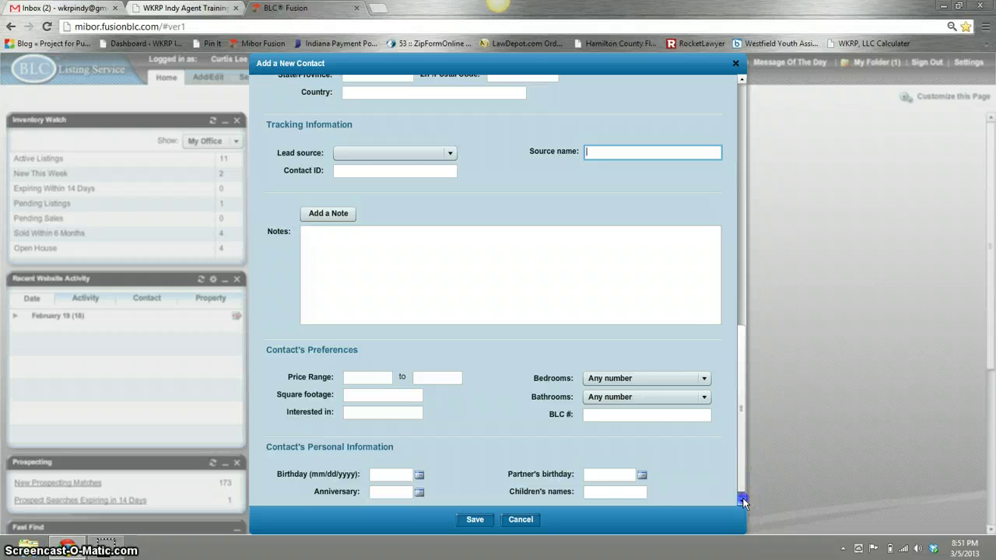